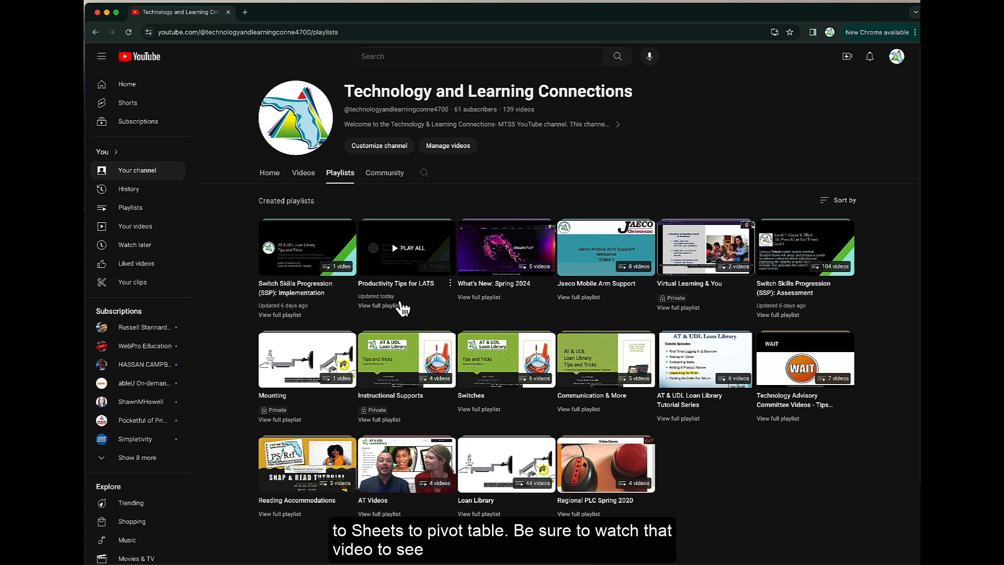
Open the Productivity Tips for LATS playlist and its video on Google Forms to Sheets to pivot table.
left_click(397, 306)
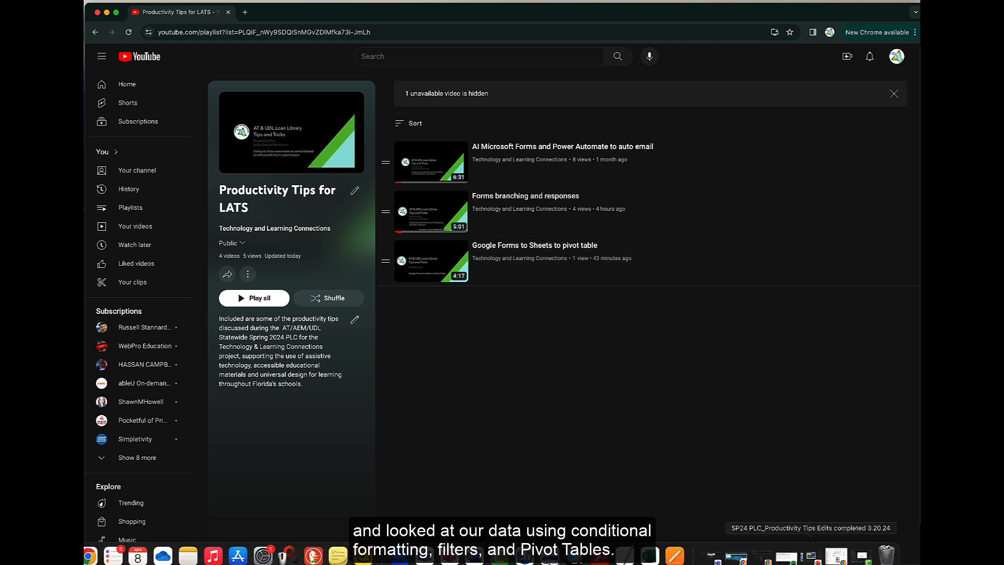
left_click(519, 250)
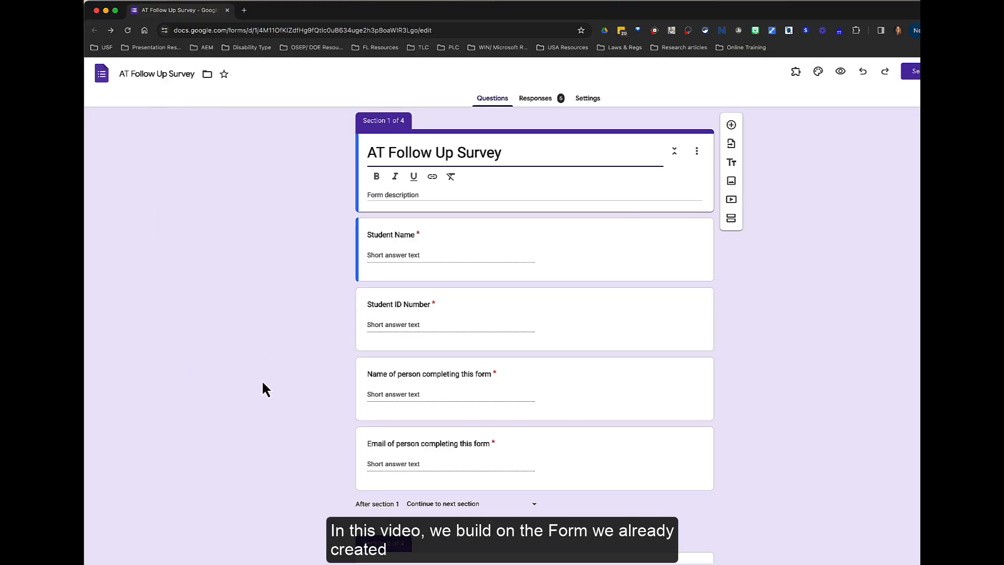
Review the AT Follow Up Survey questions and check the section branching of the question about the student still using the assistive technology.
scroll(311, 376, "down", 5)
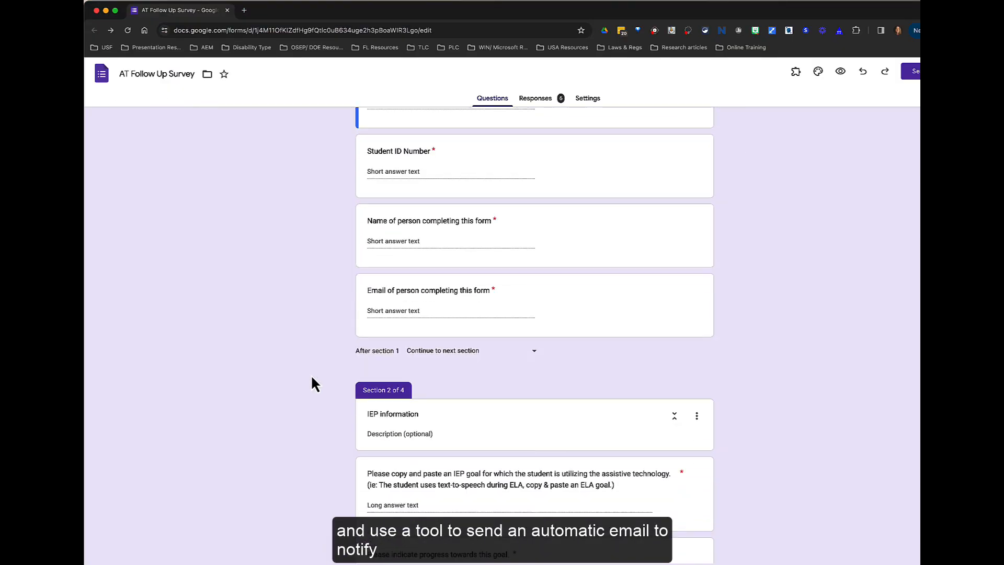
scroll(312, 383, "down", 5)
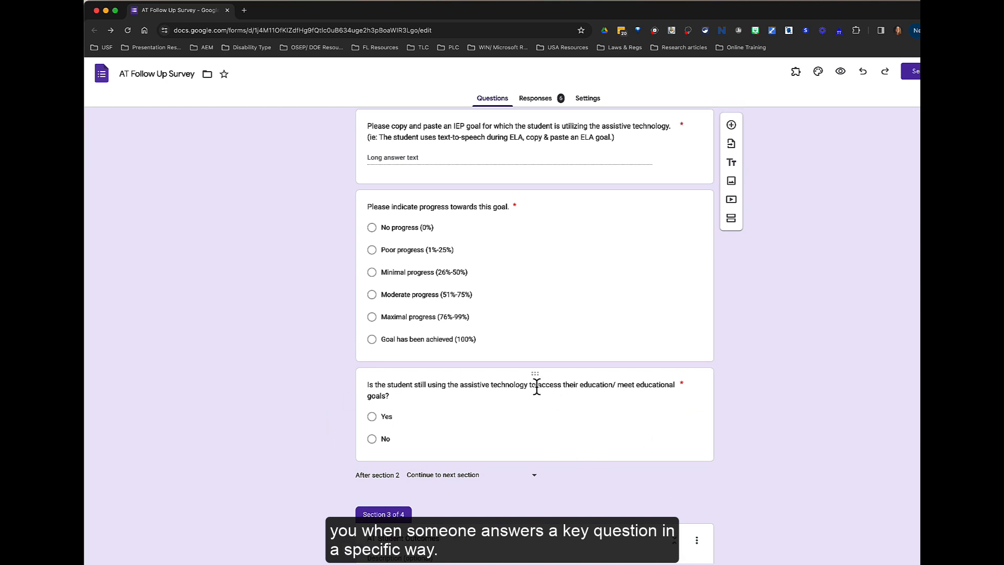
left_click(524, 433)
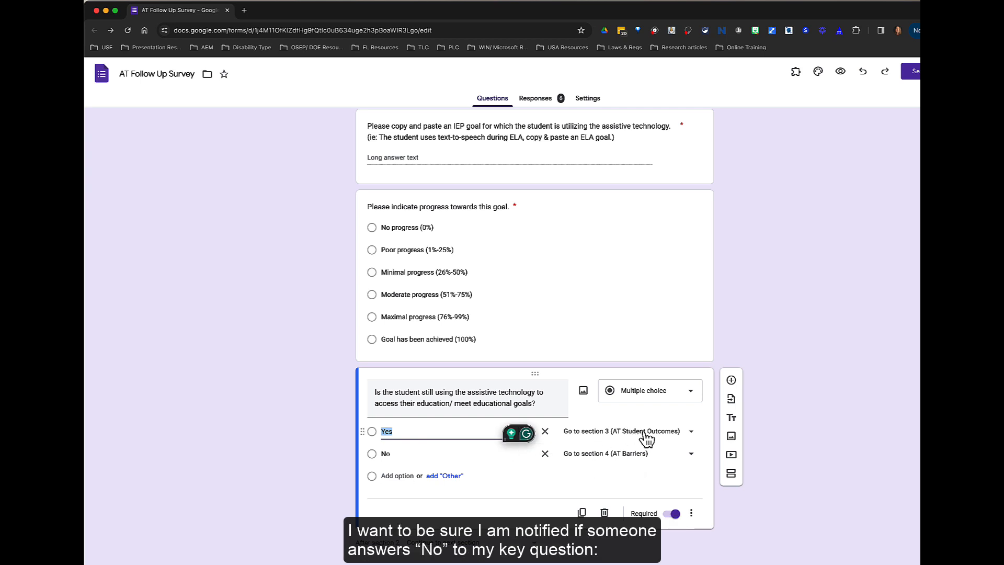
left_click(274, 430)
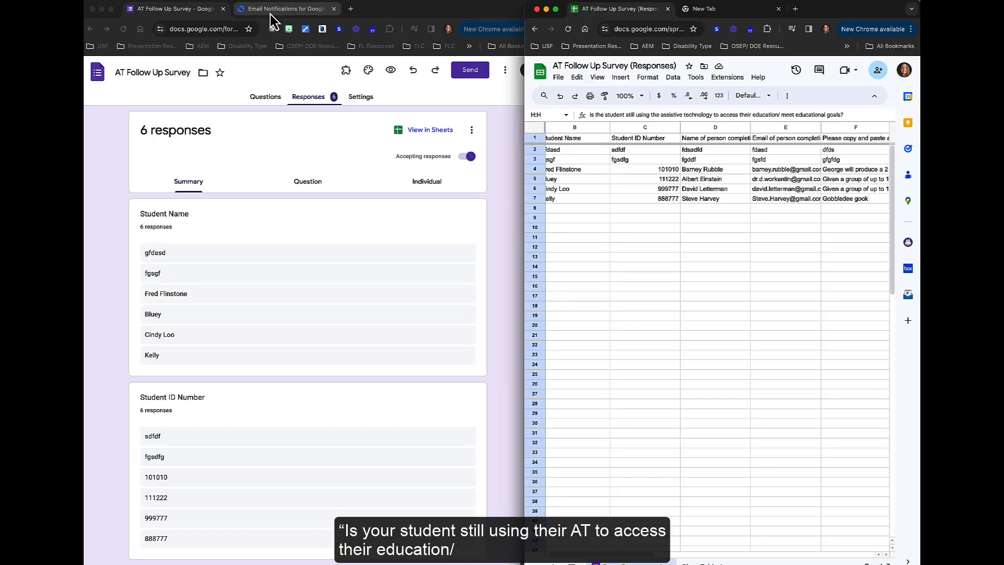
Examine the Email Notifications for Google Forms add-on in the Marketplace, widening its window and expanding the full overview.
left_click(277, 8)
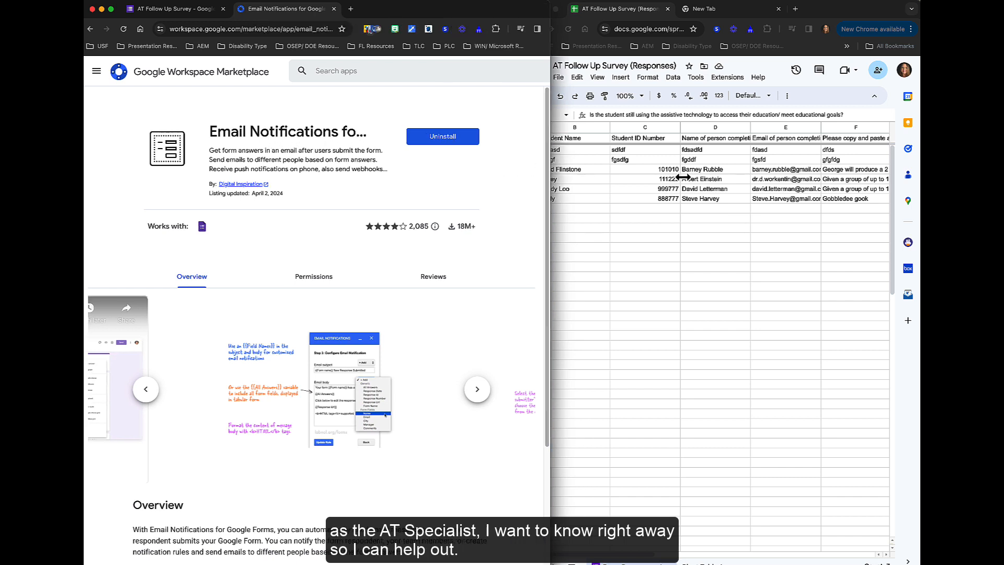
left_click_drag(544, 172, 762, 181)
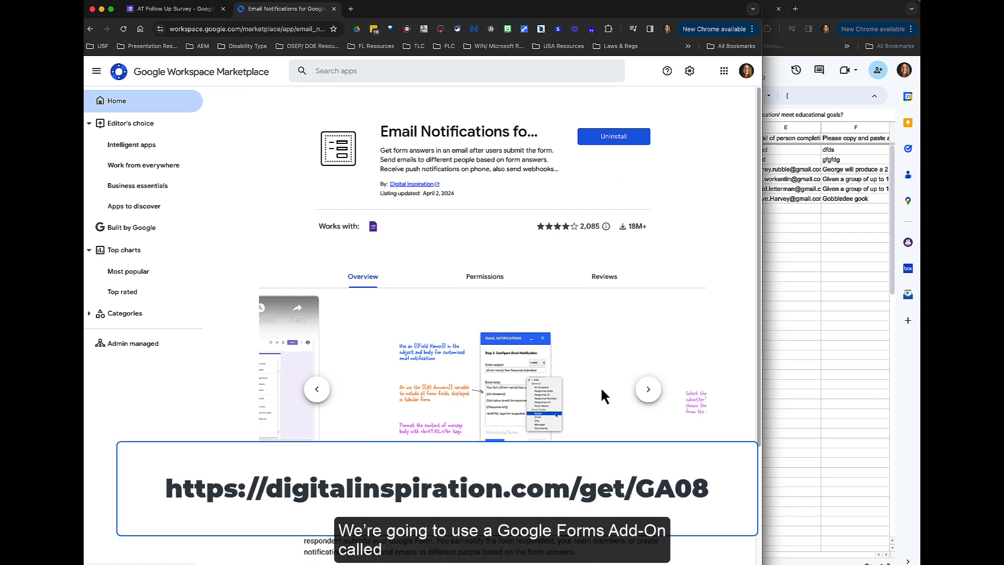
scroll(430, 412, "down", 3)
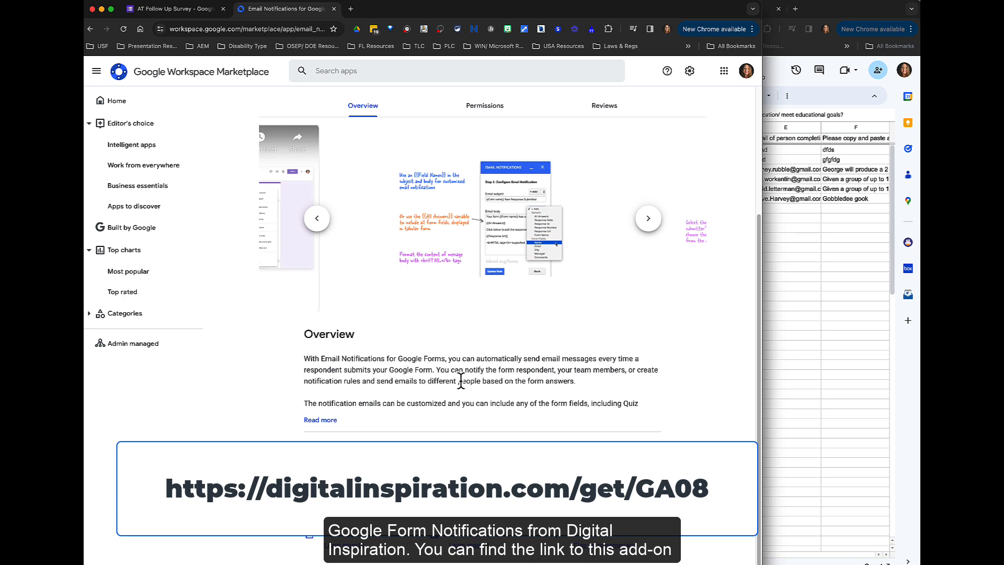
left_click(330, 419)
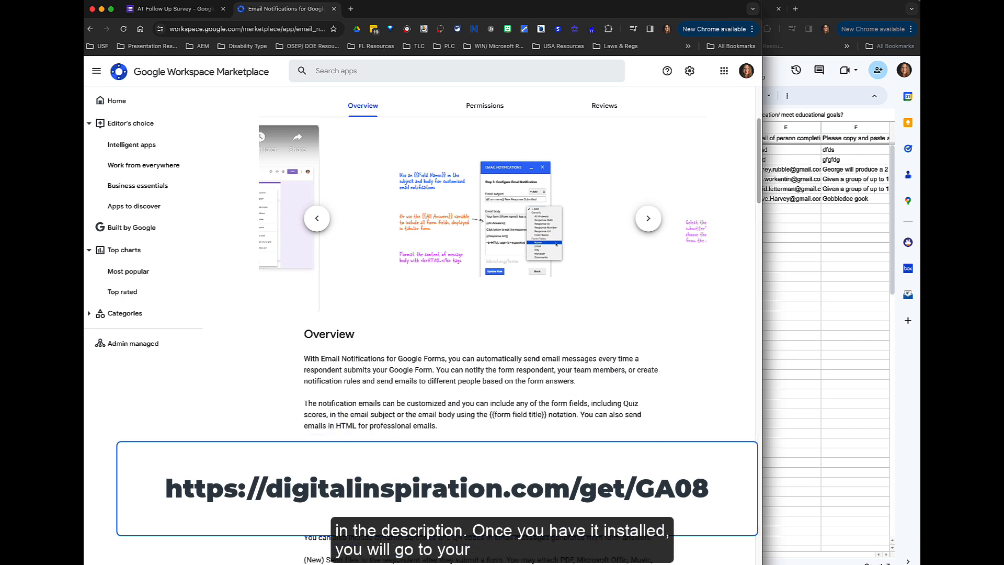
Return to the AT Follow Up Survey and launch the Email Notifications for Google Forms add-on app.
left_click(173, 9)
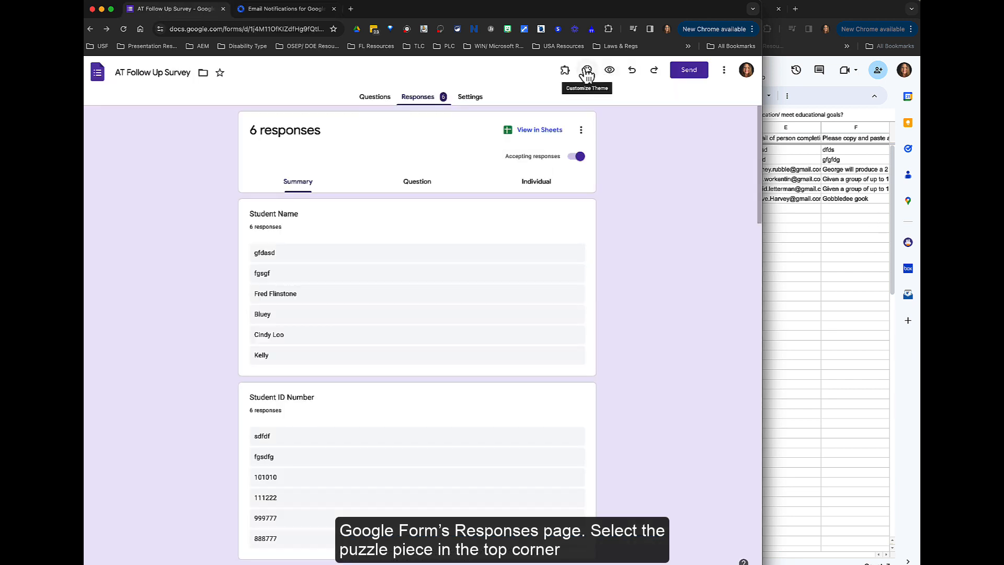
left_click(565, 70)
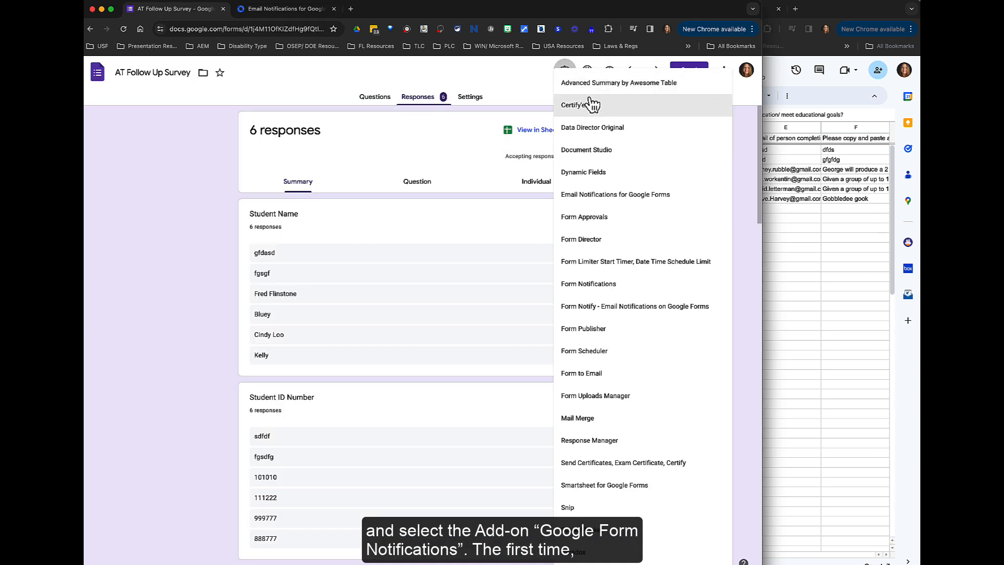
left_click(614, 199)
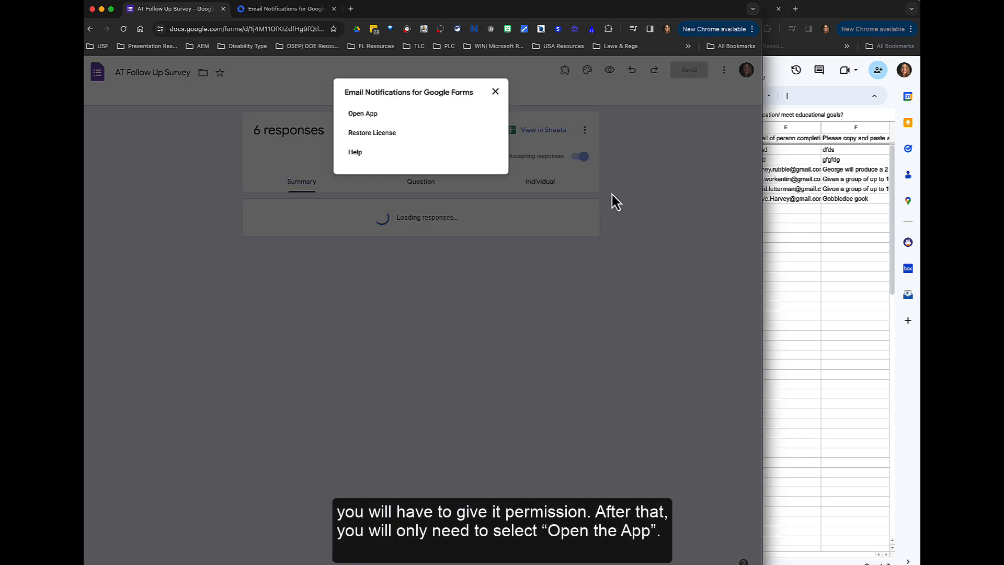
left_click(375, 116)
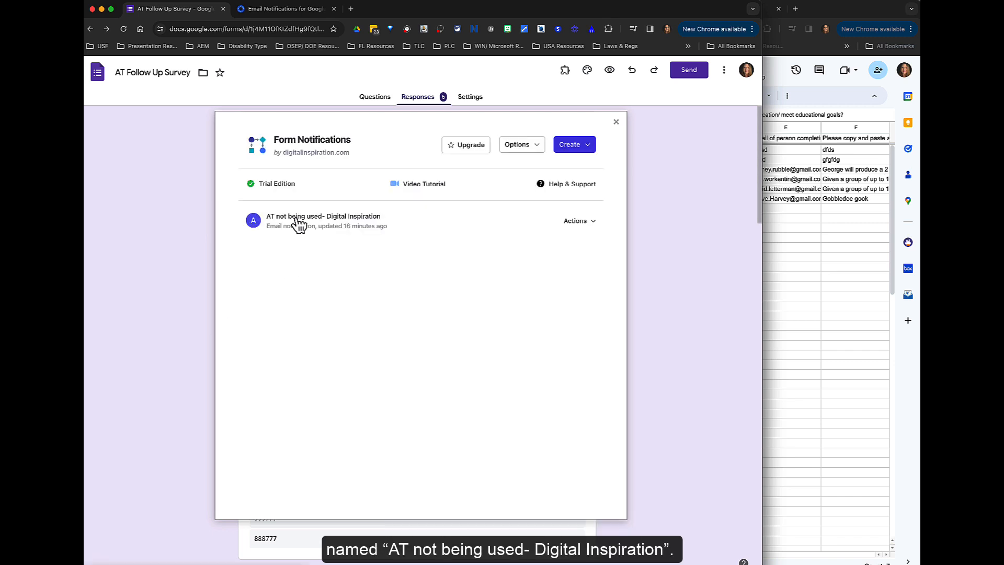
Open the "AT not being used- Digital Inspiration" notification for editing and review its sender, subject and message body.
left_click(299, 223)
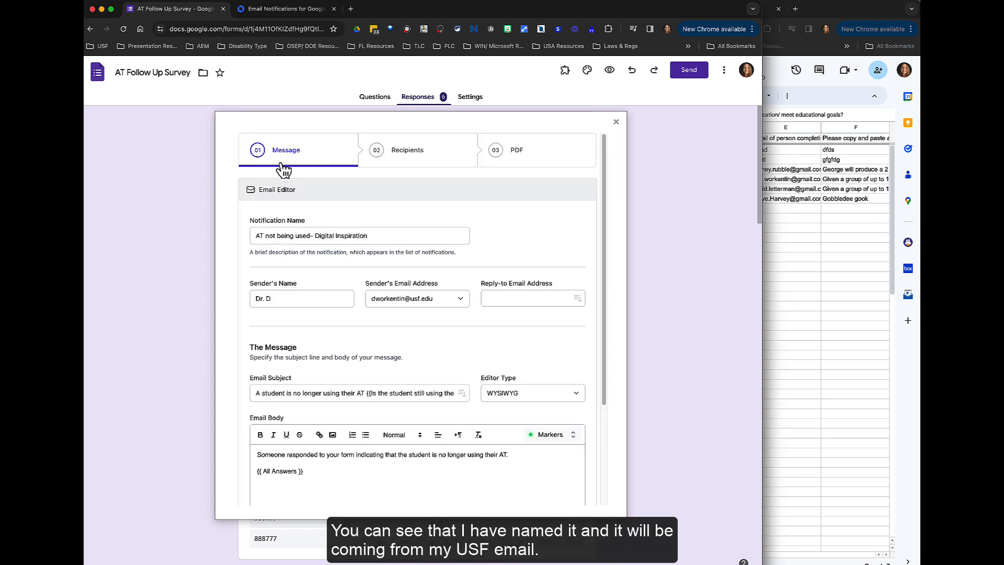
scroll(325, 351, "down", 1)
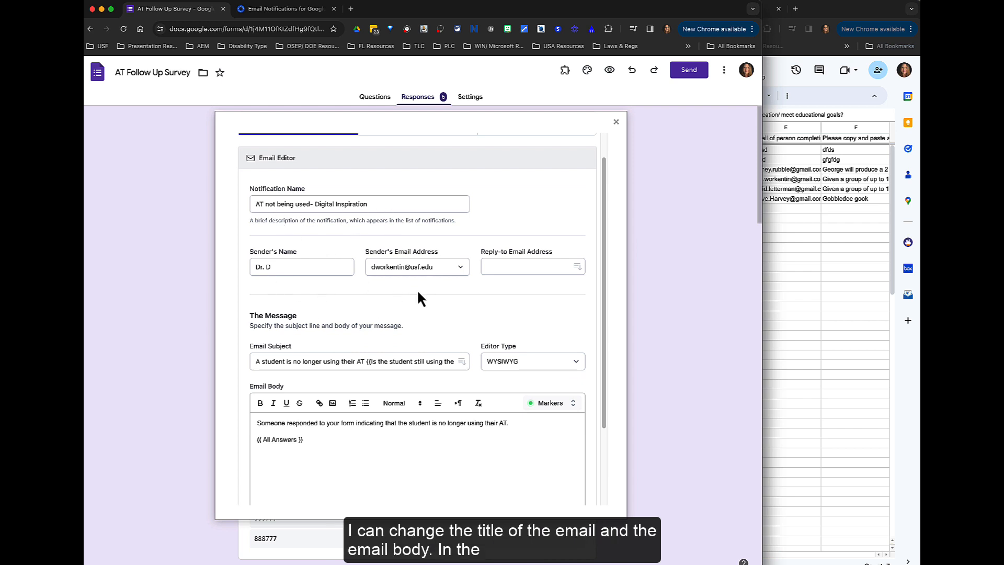
scroll(408, 316, "down", 3)
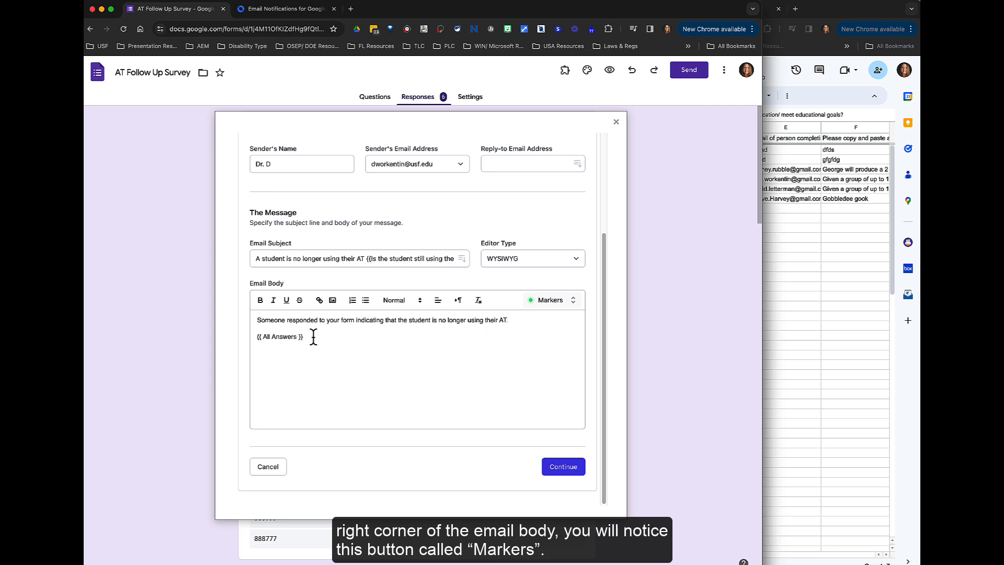
left_click(551, 303)
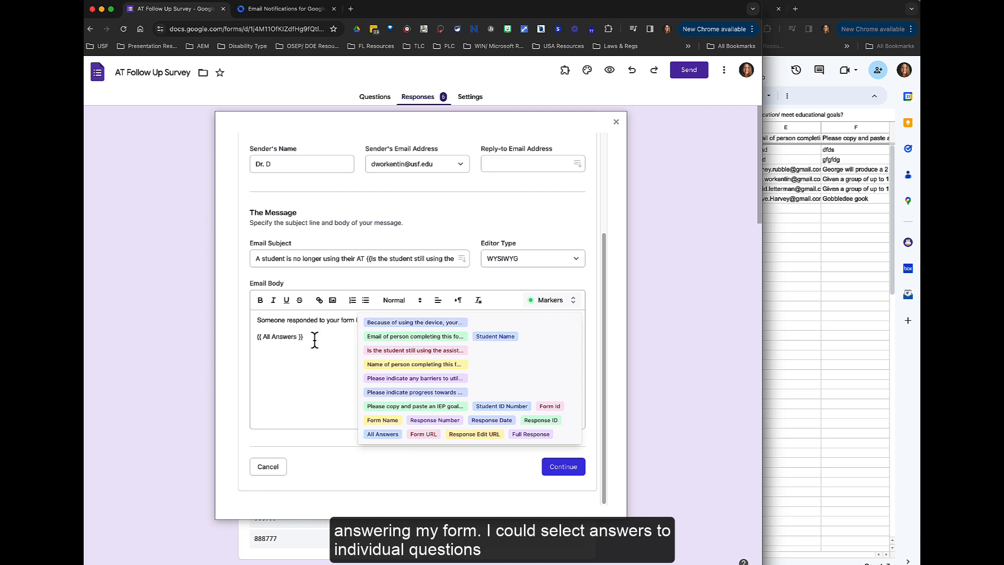
left_click(399, 338)
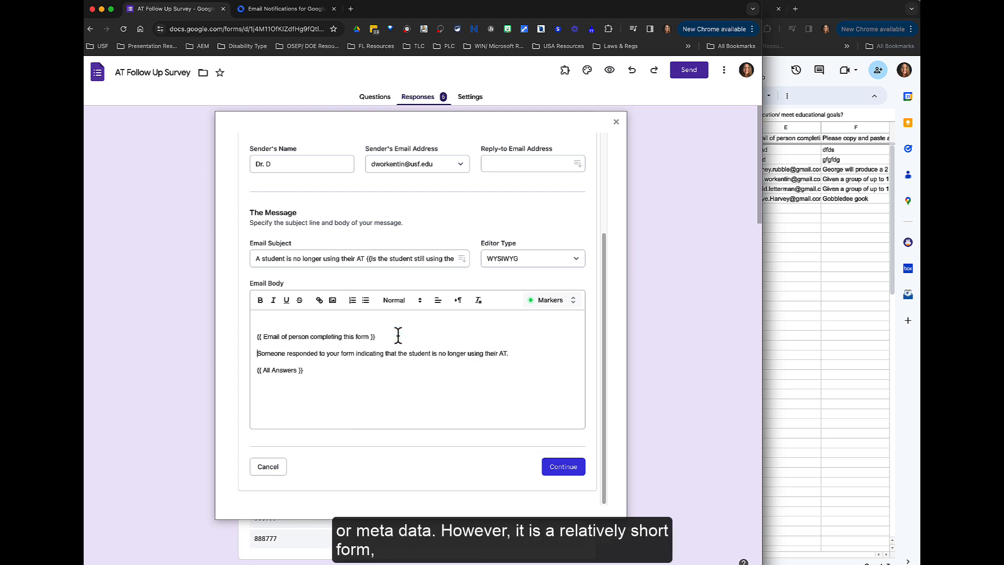
left_click_drag(376, 339, 256, 337)
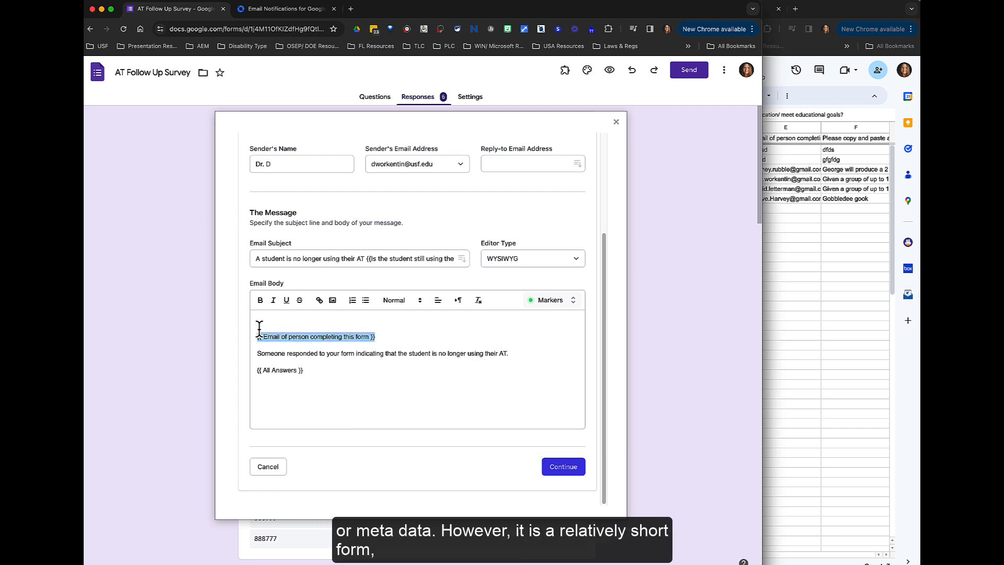
key("BackSpace")
key("BackSpace")
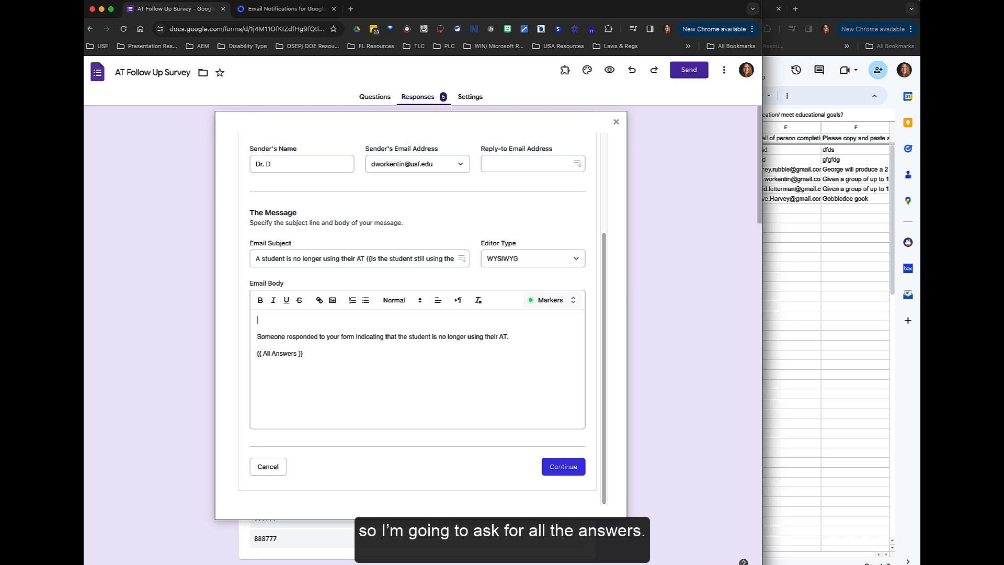
Check the markers available for the email body and proceed to the notification's recipients stage.
left_click(545, 303)
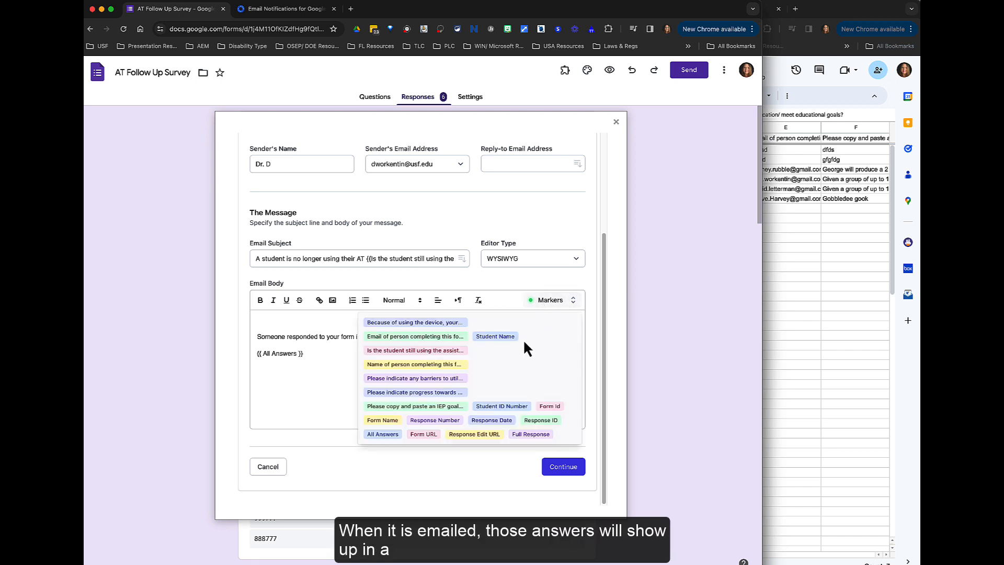
left_click(341, 354)
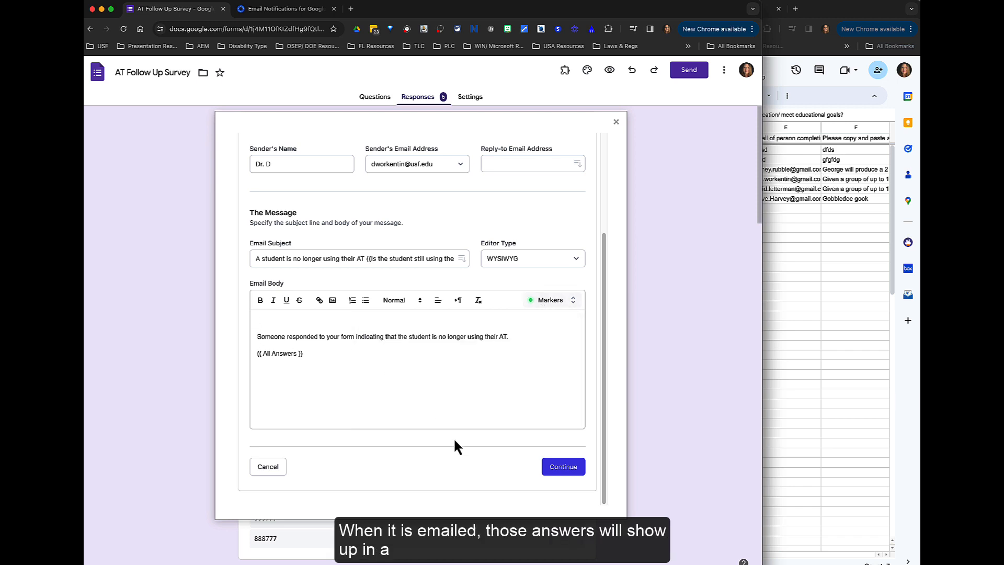
left_click(572, 301)
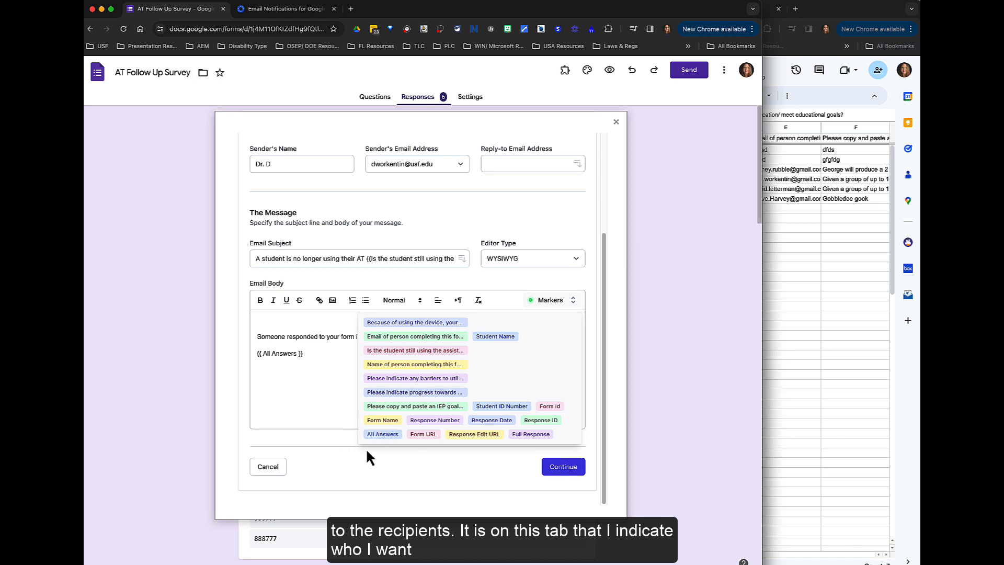
left_click(558, 466)
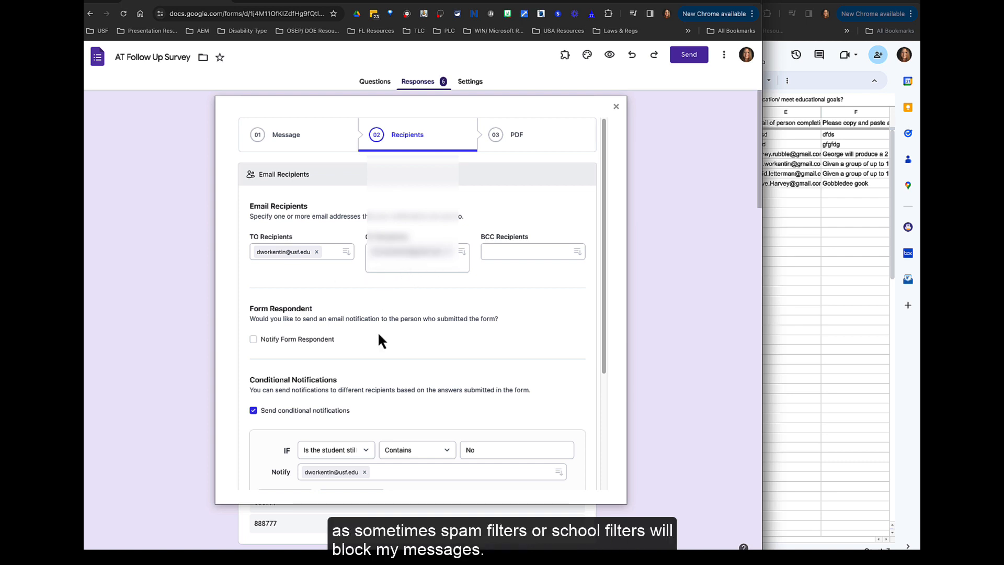
Set the conditional notification to use the question about the student still using the assistive technology, with the condition Contains "No".
scroll(383, 382, "down", 3)
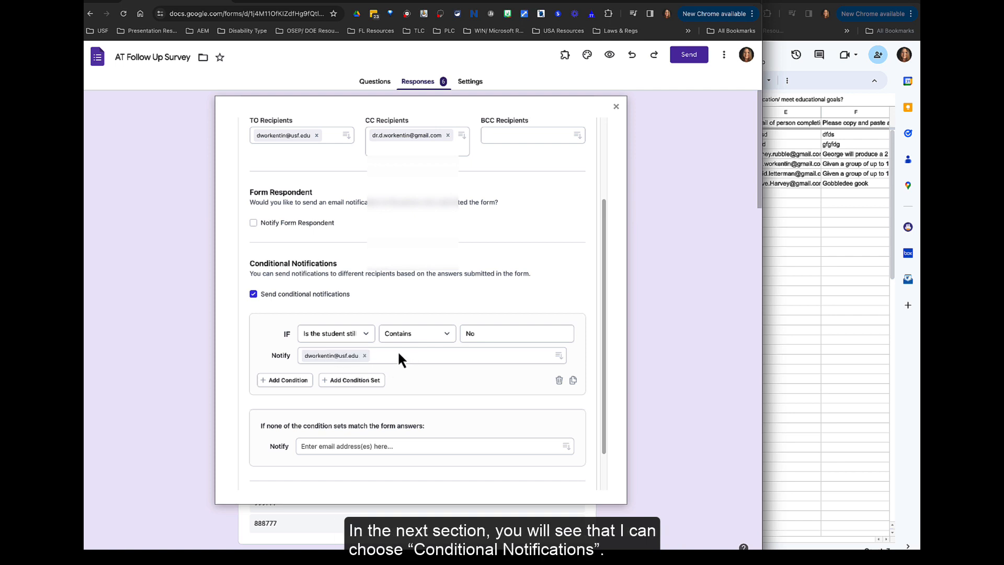
left_click(365, 333)
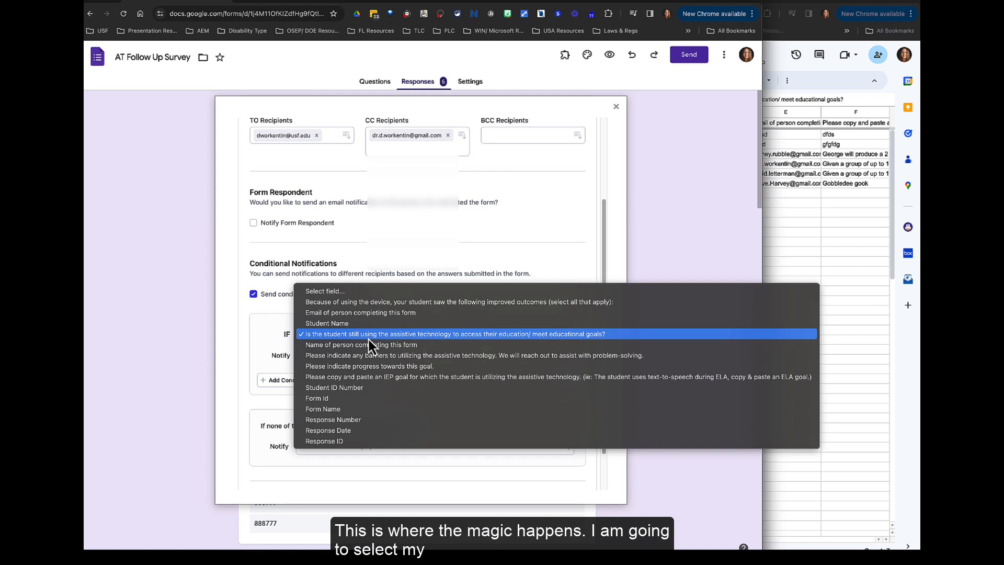
left_click(368, 337)
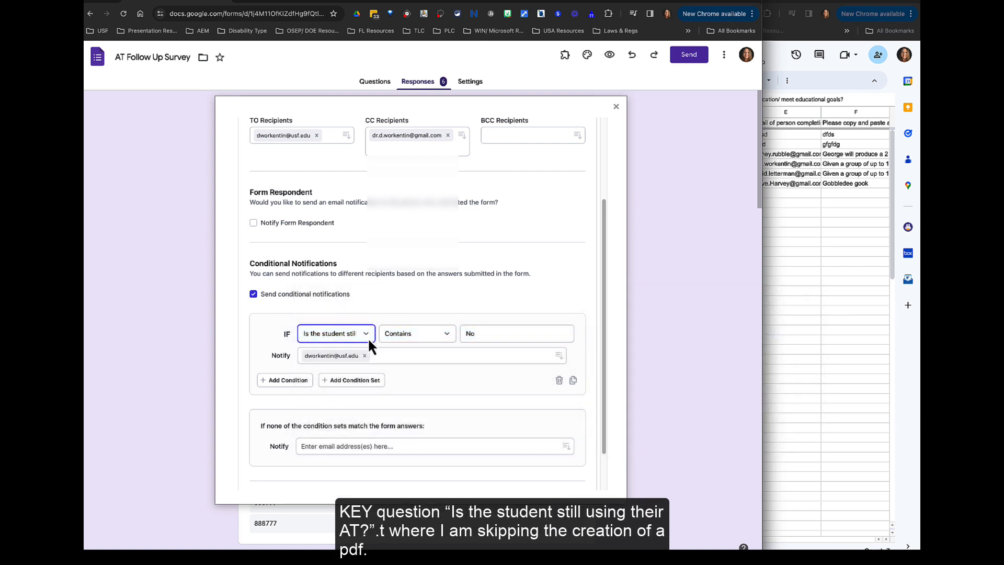
left_click(437, 338)
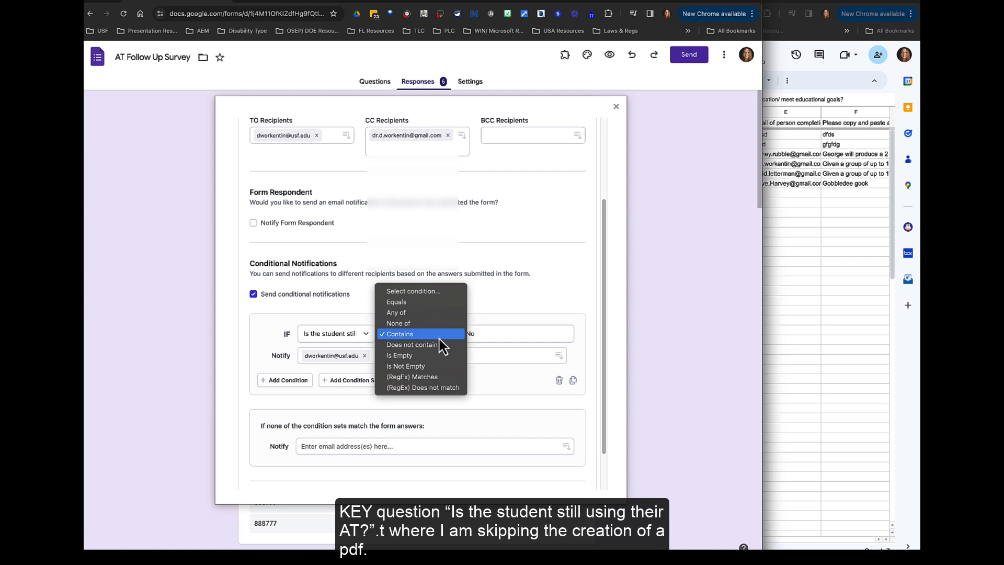
left_click(438, 335)
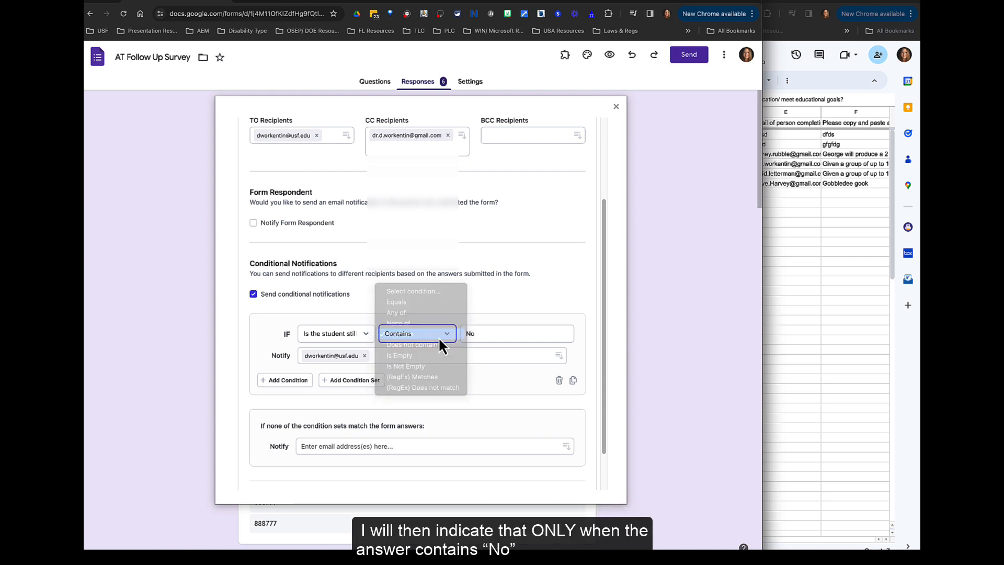
left_click(500, 337)
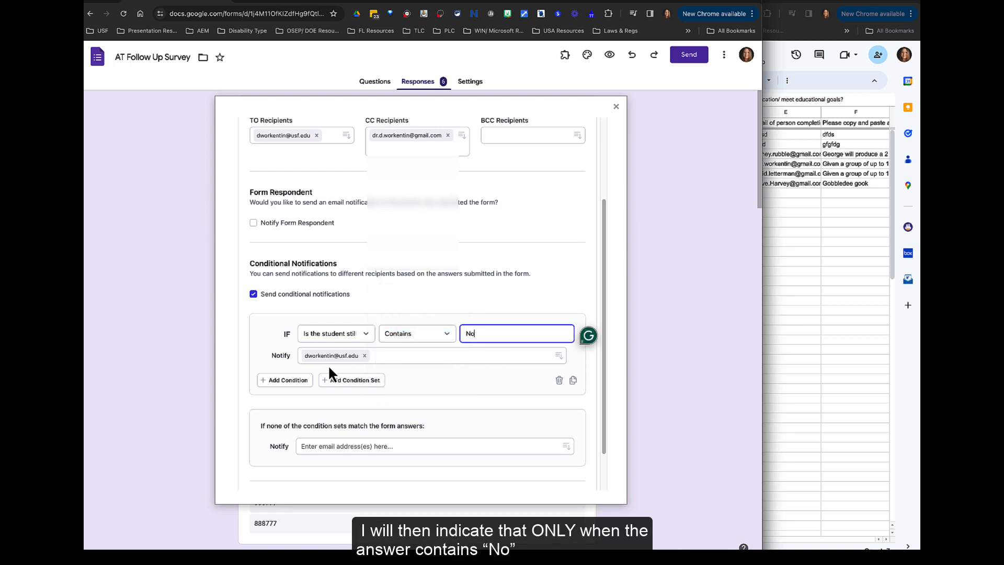
left_click(392, 369)
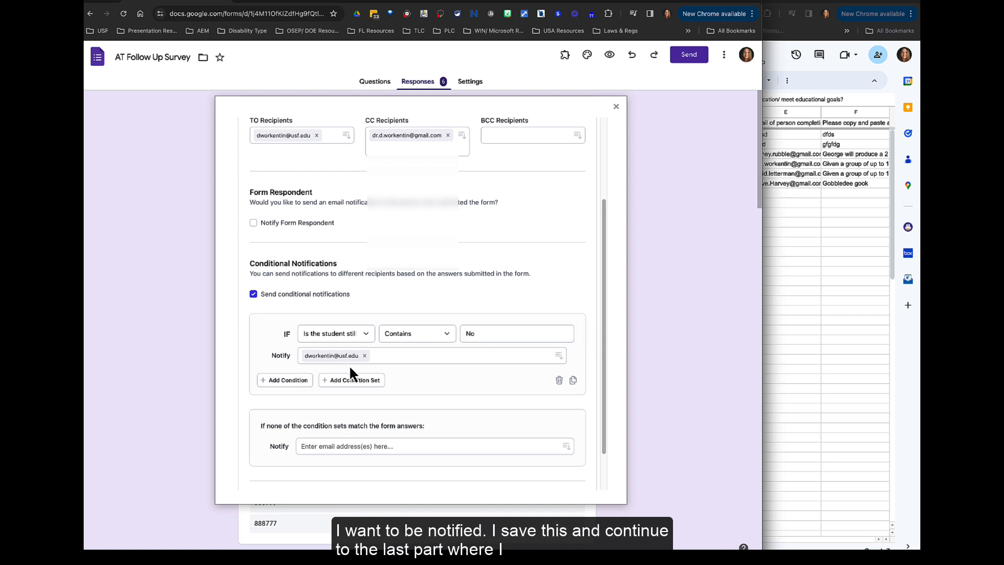
Save the notification without generating a PDF attachment and close the add-on window.
scroll(384, 483, "down", 1)
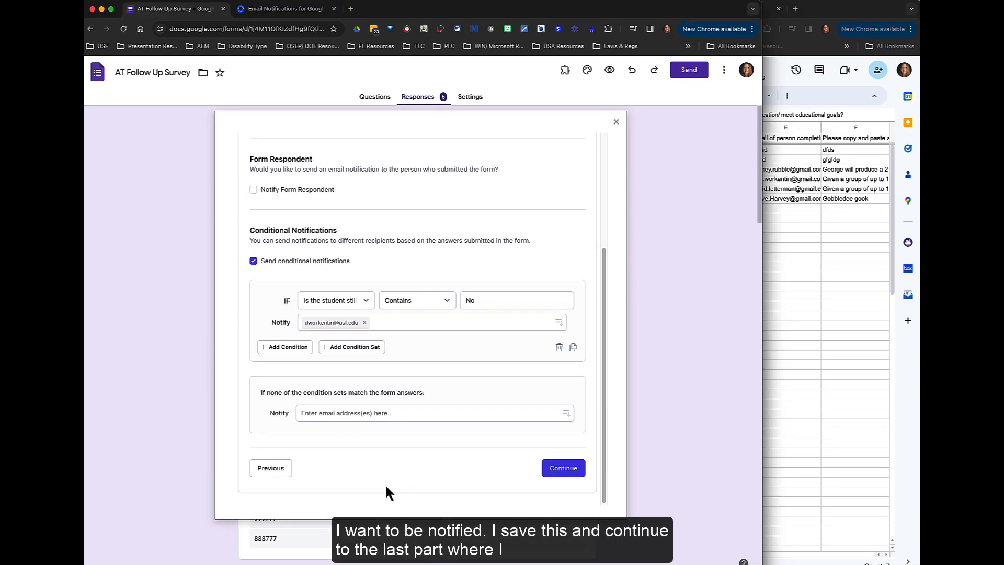
left_click(550, 463)
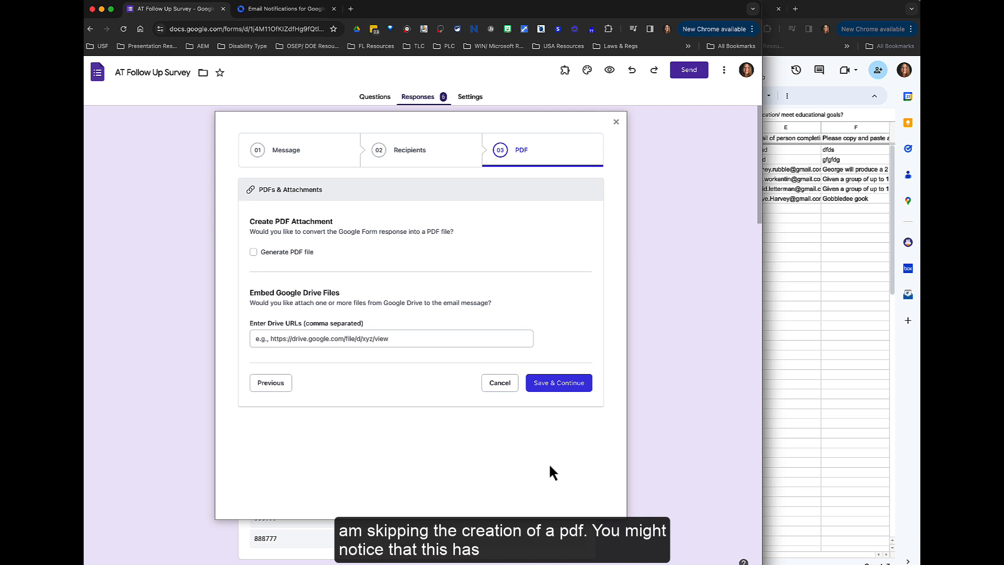
left_click(568, 383)
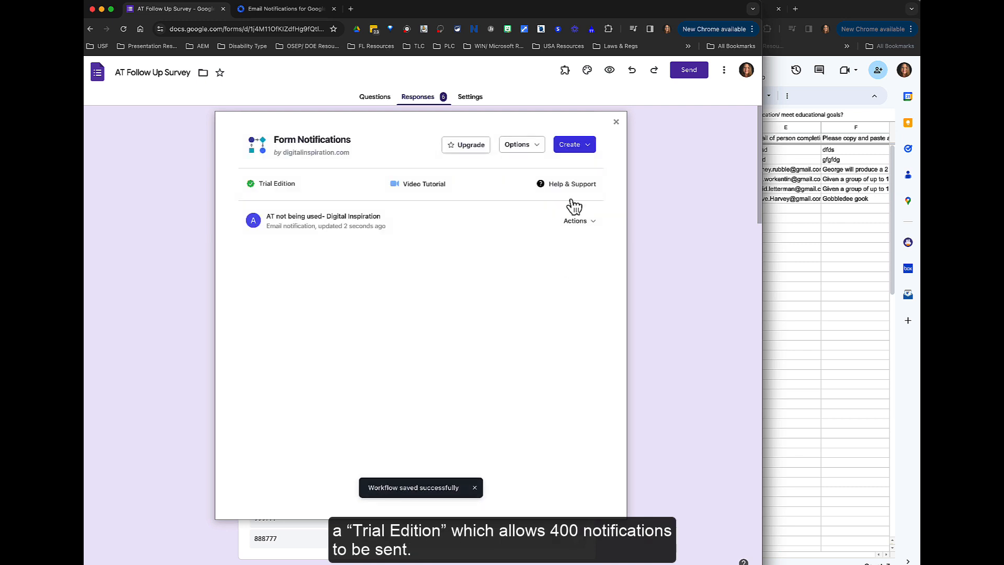
left_click(616, 122)
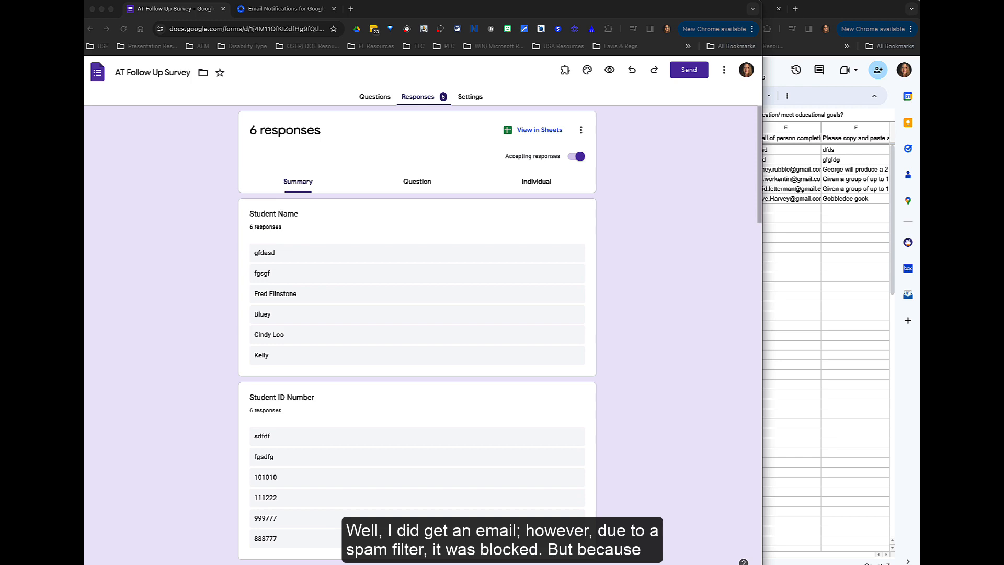
Switch to the Outlook message window, enlarge it and open the attached notification email to examine its table of form answers.
left_click_drag(84, 81, 261, 63)
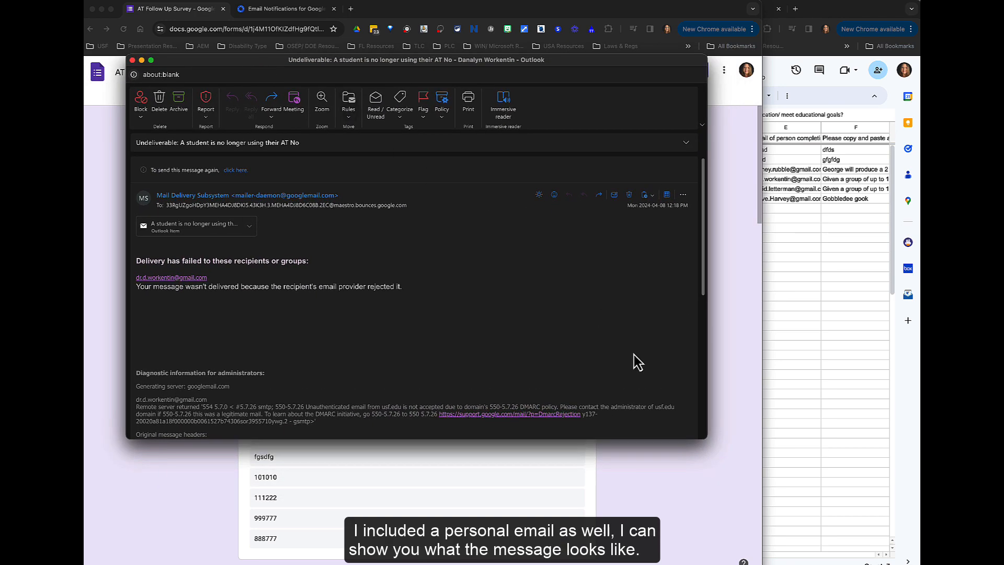
left_click_drag(704, 432, 919, 563)
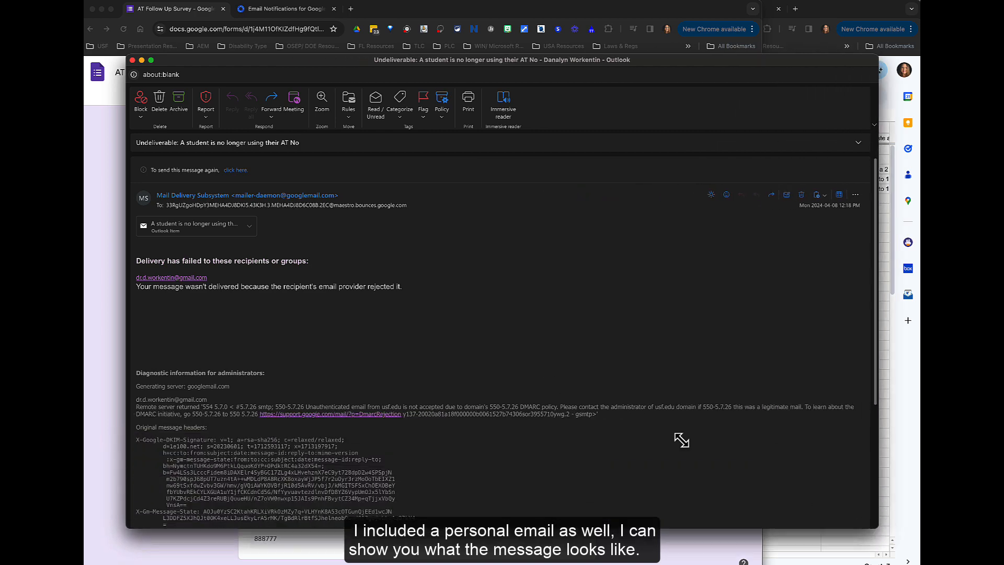
left_click(217, 230)
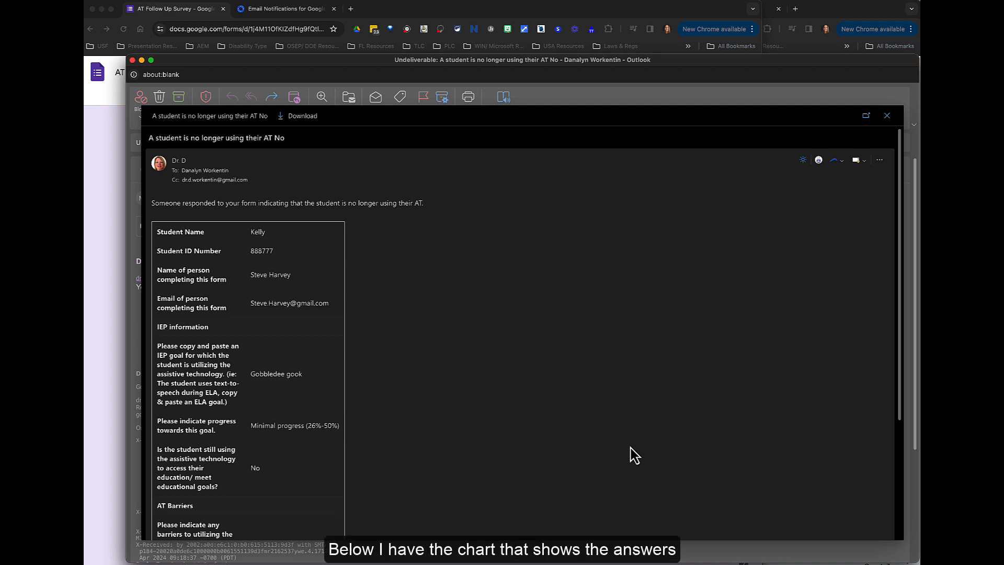
scroll(634, 455, "down", 2)
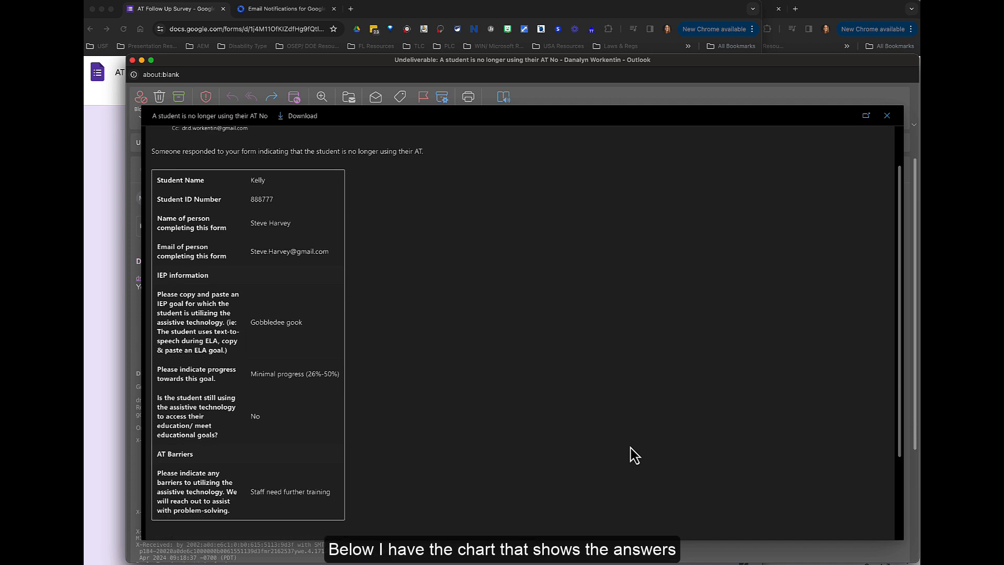